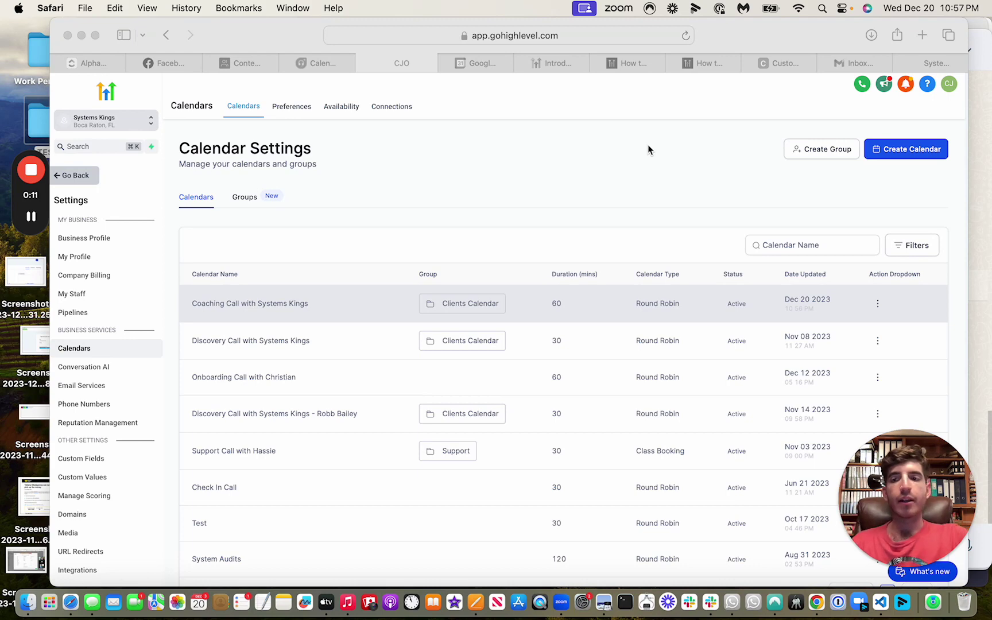
Open the action menu on the Coaching Call with Systems Kings calendar row.
click(566, 150)
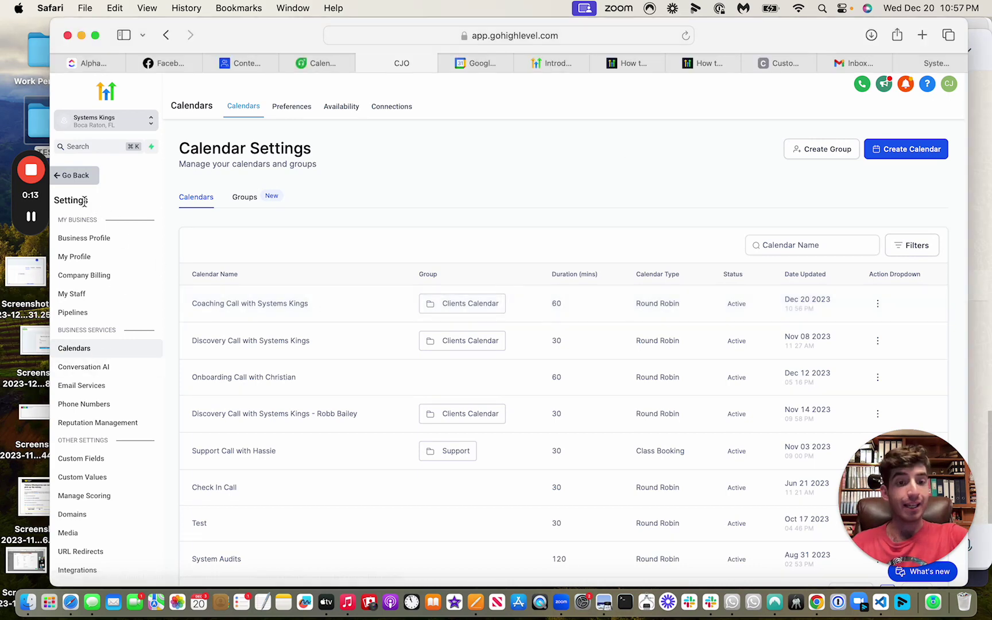
scroll(640, 336, down, 2)
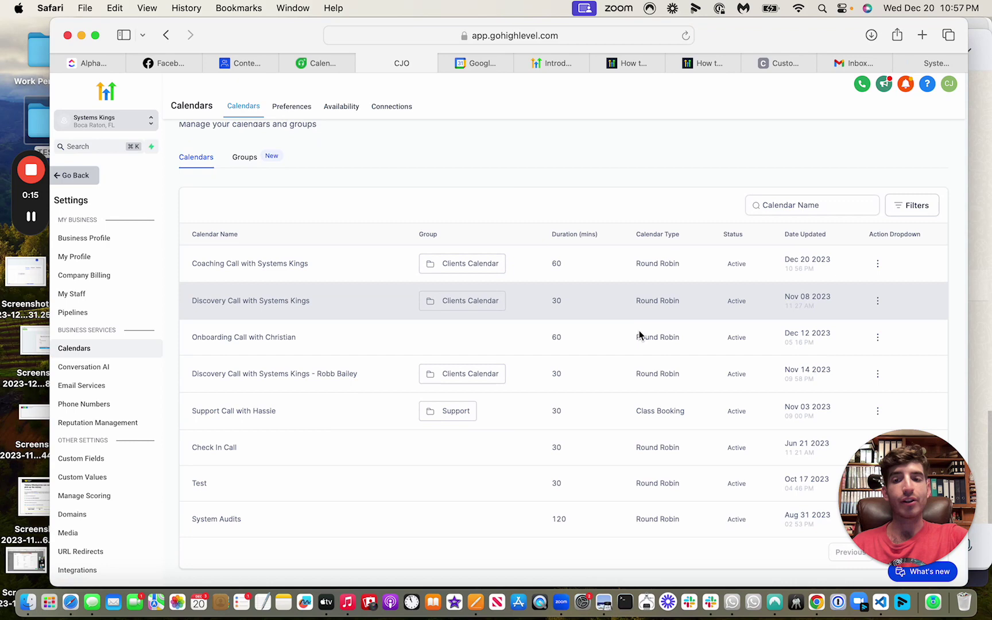
click(877, 264)
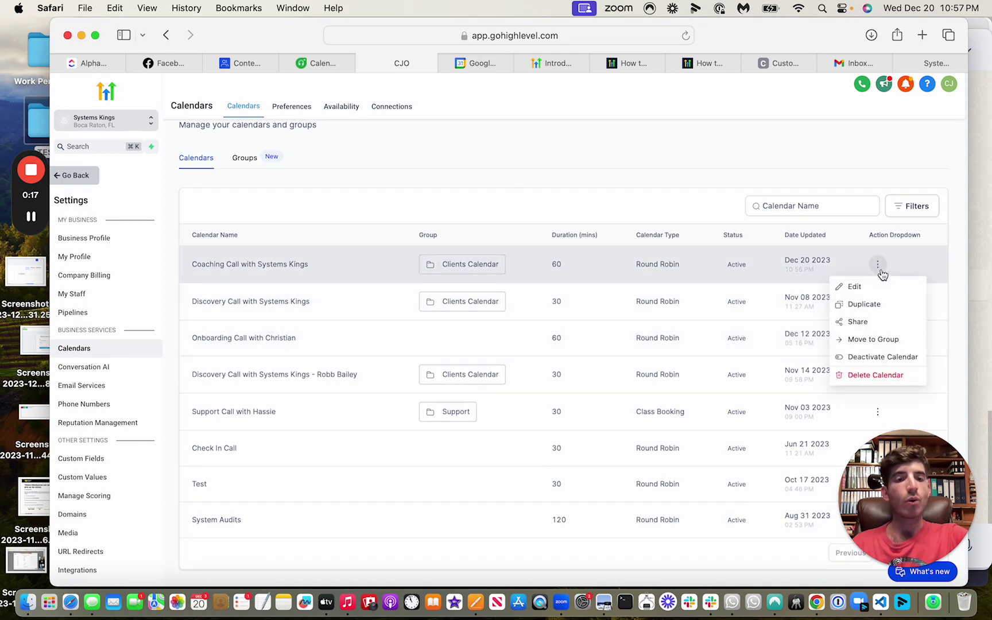
Edit the Coaching Call calendar and go to its Customizations section.
click(874, 288)
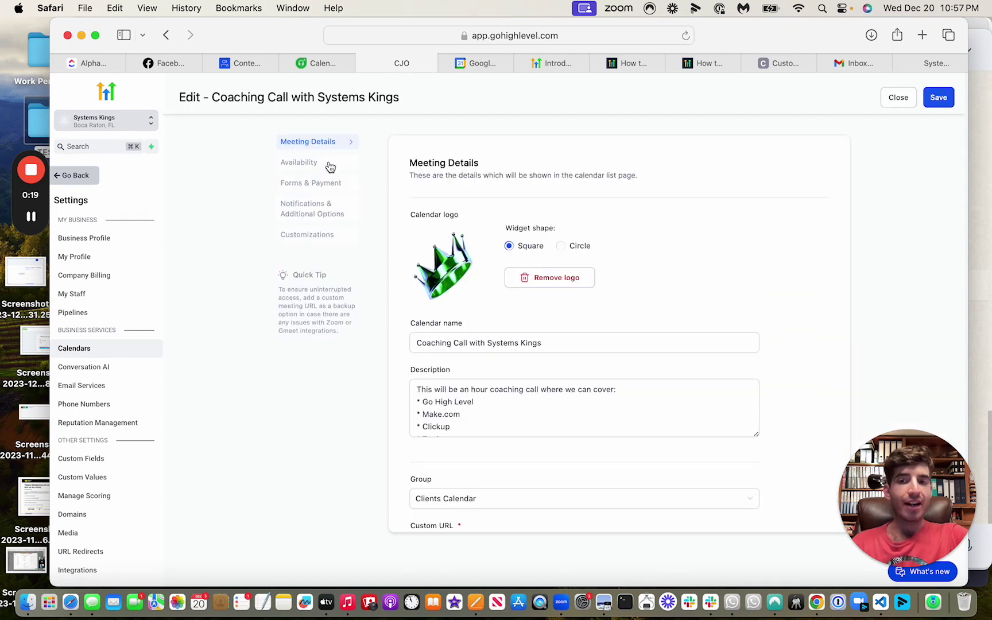
click(306, 237)
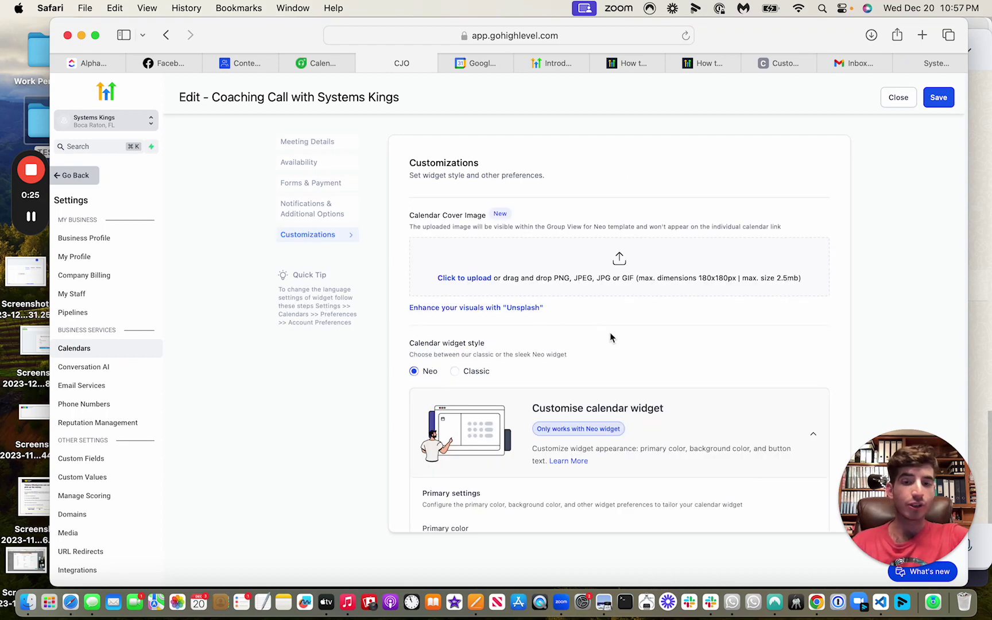
scroll(570, 360, down, 5)
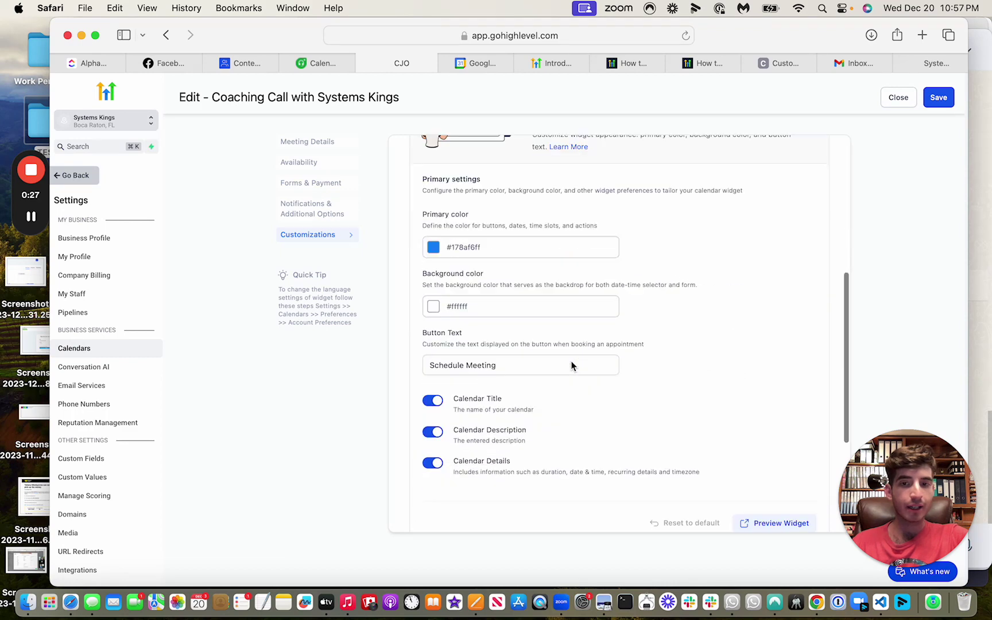
scroll(571, 365, up, 4)
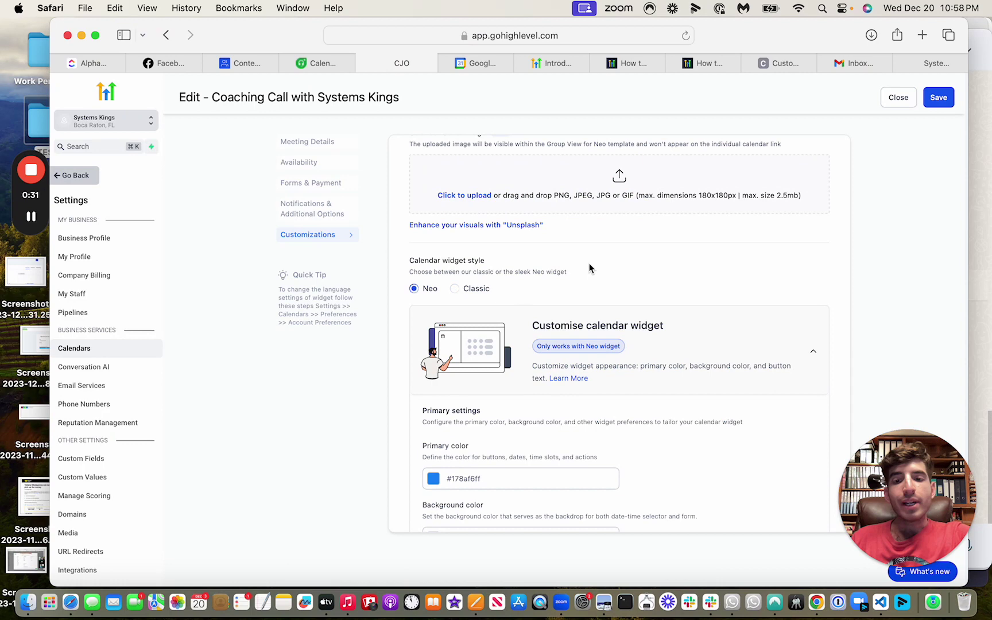
scroll(589, 269, down, 3)
scroll(455, 287, down, 1)
scroll(510, 346, down, 2)
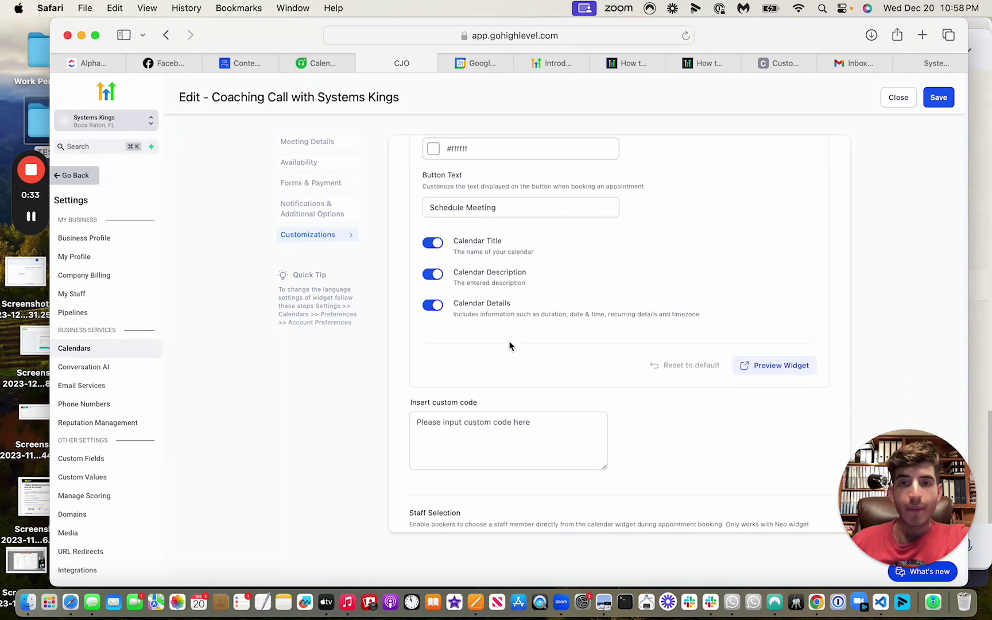
scroll(551, 293, down, 1)
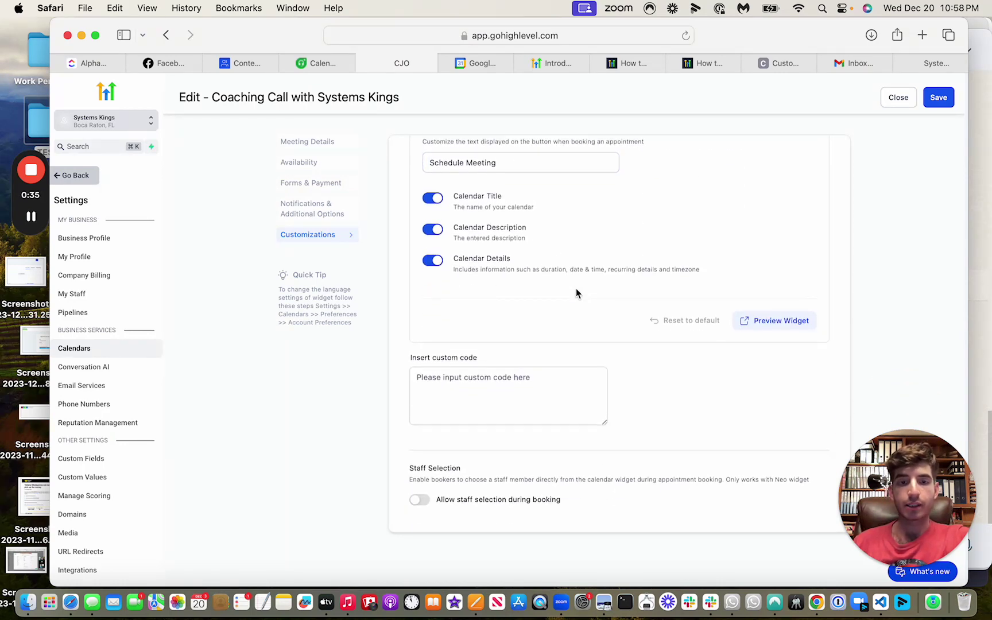
scroll(575, 288, up, 3)
scroll(543, 275, up, 2)
Change the widget primary colour to a dark green, #648265FF.
click(432, 289)
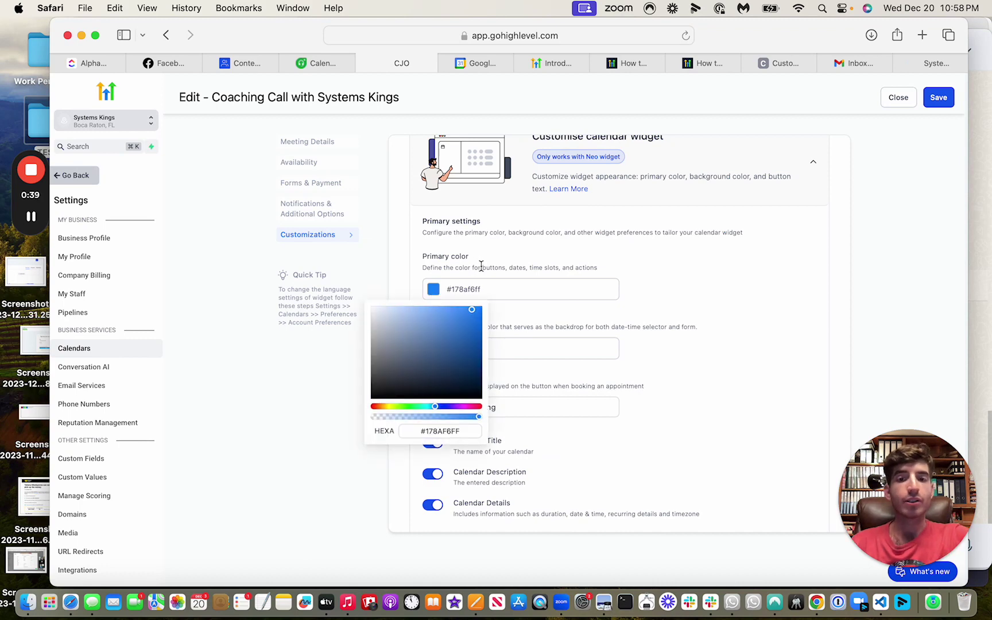
drag(480, 266, 599, 267)
click(433, 292)
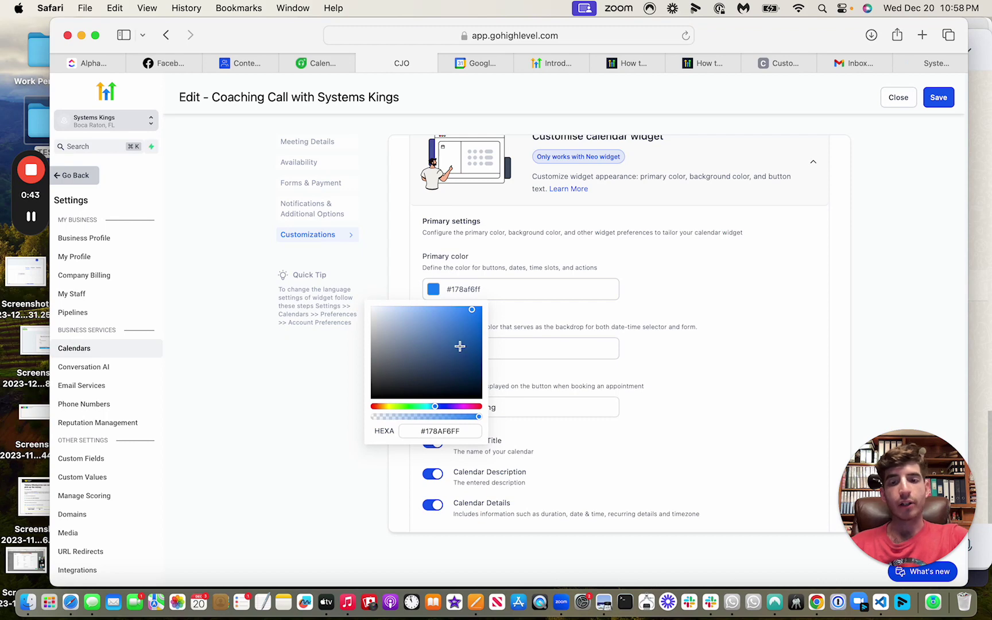
drag(459, 346, 396, 352)
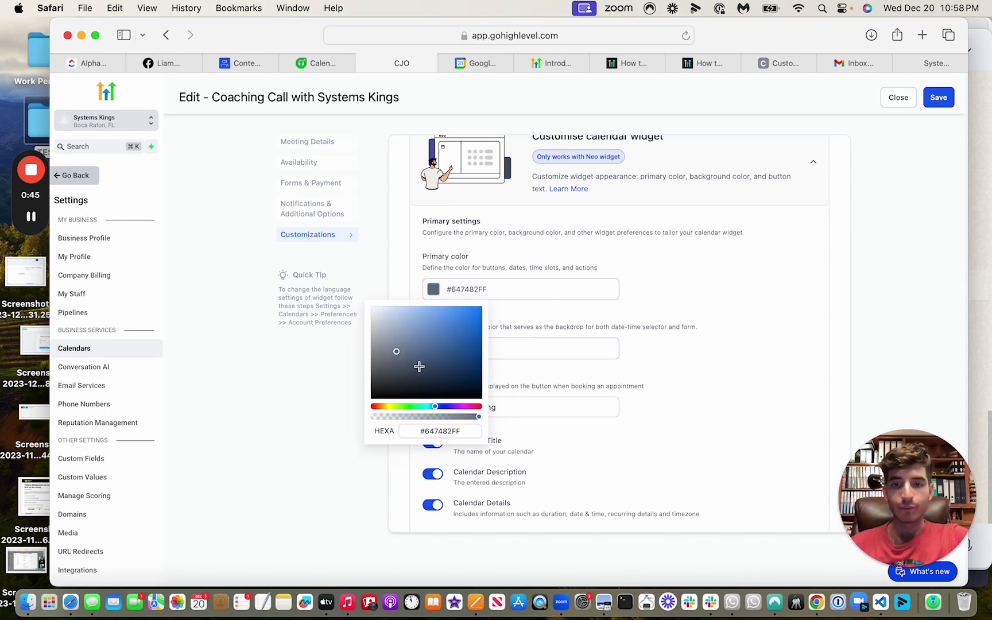
click(419, 407)
drag(404, 406, 409, 407)
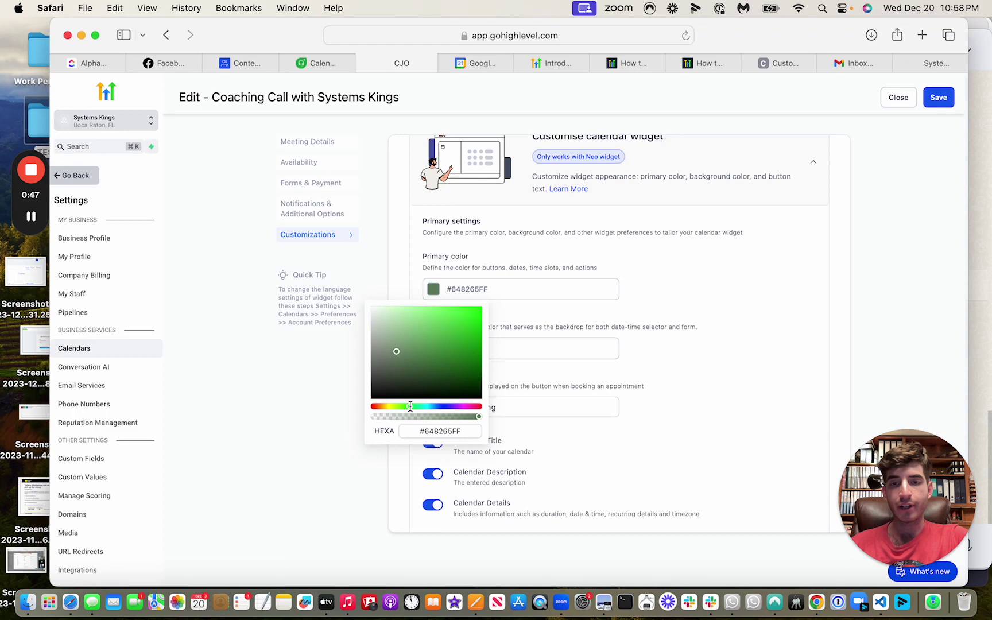
Make the widget background a translucent bright green, around #43F70242.
click(659, 343)
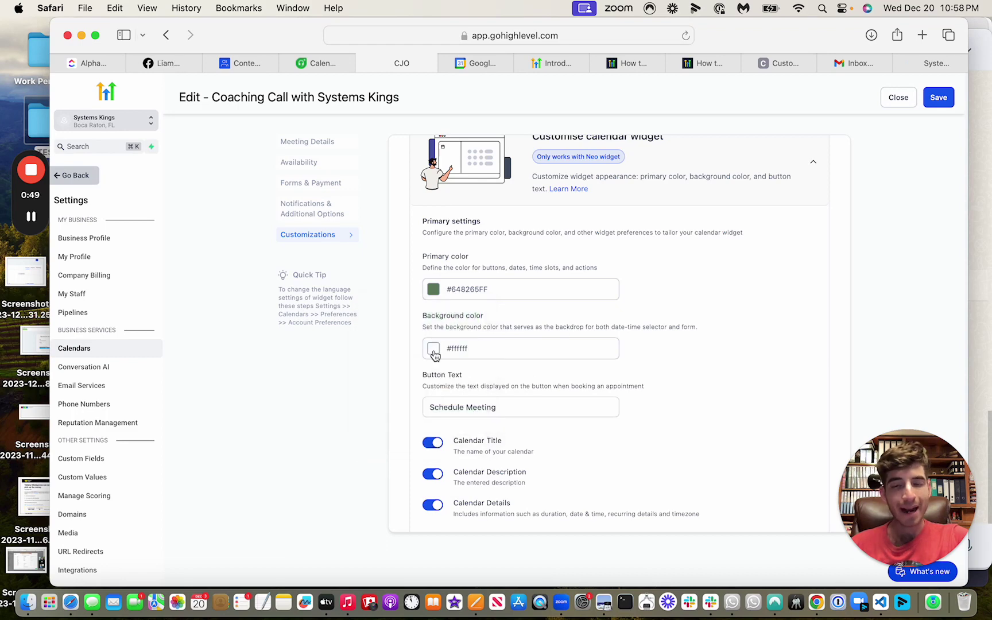
click(433, 350)
click(404, 464)
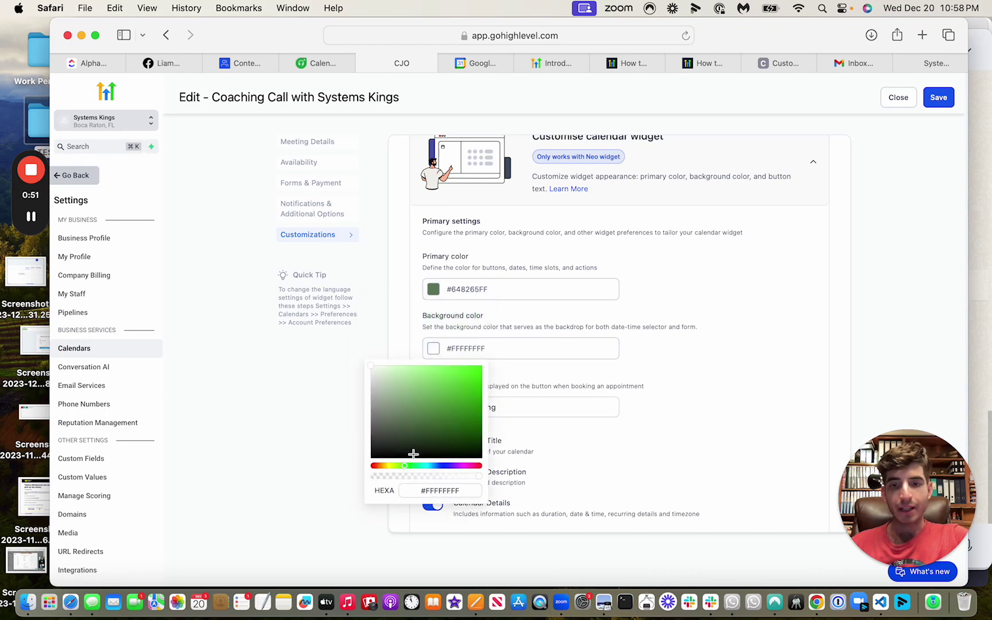
click(474, 383)
drag(474, 384, 481, 368)
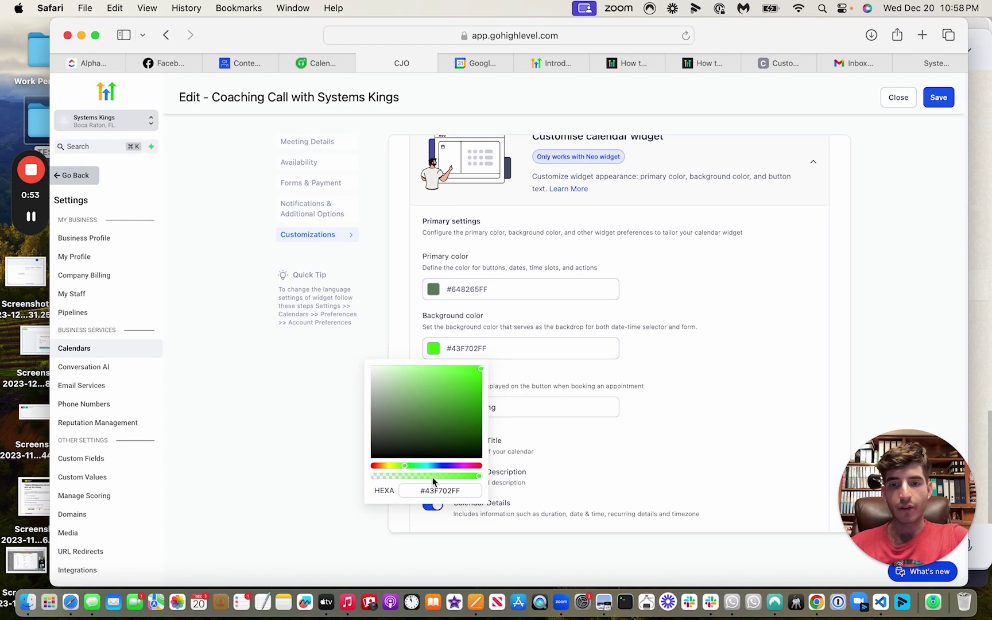
drag(433, 477, 396, 475)
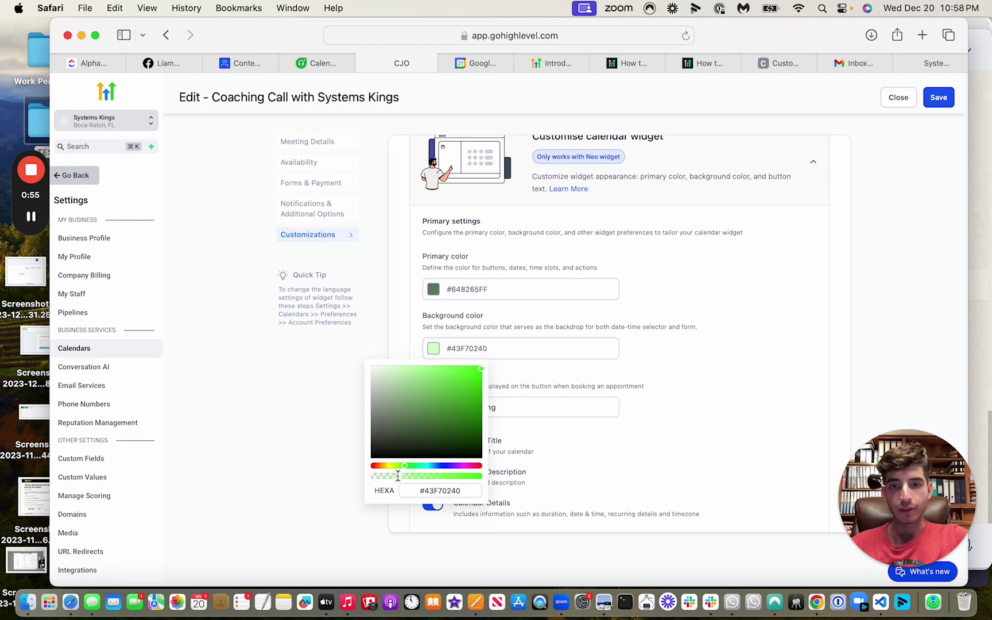
Save the widget colours and reopen the Coaching Call calendar for editing.
click(649, 380)
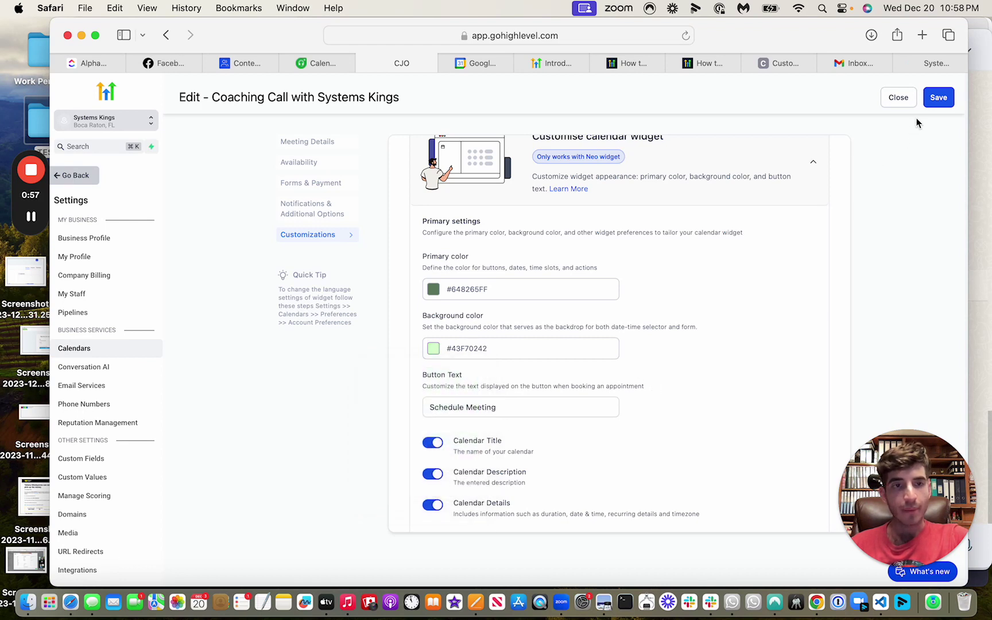
click(940, 97)
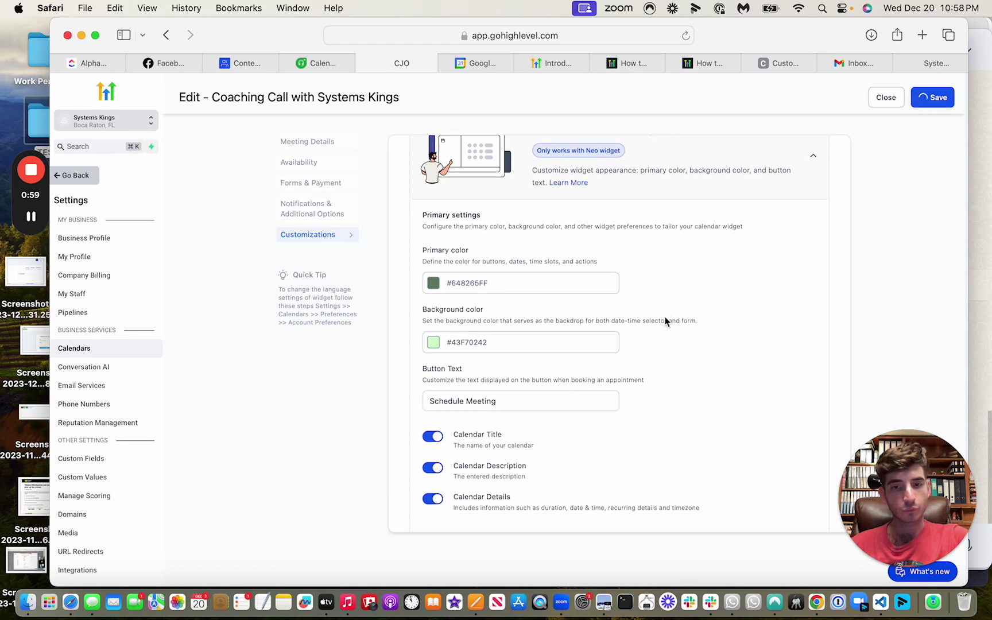
scroll(665, 317, down, 5)
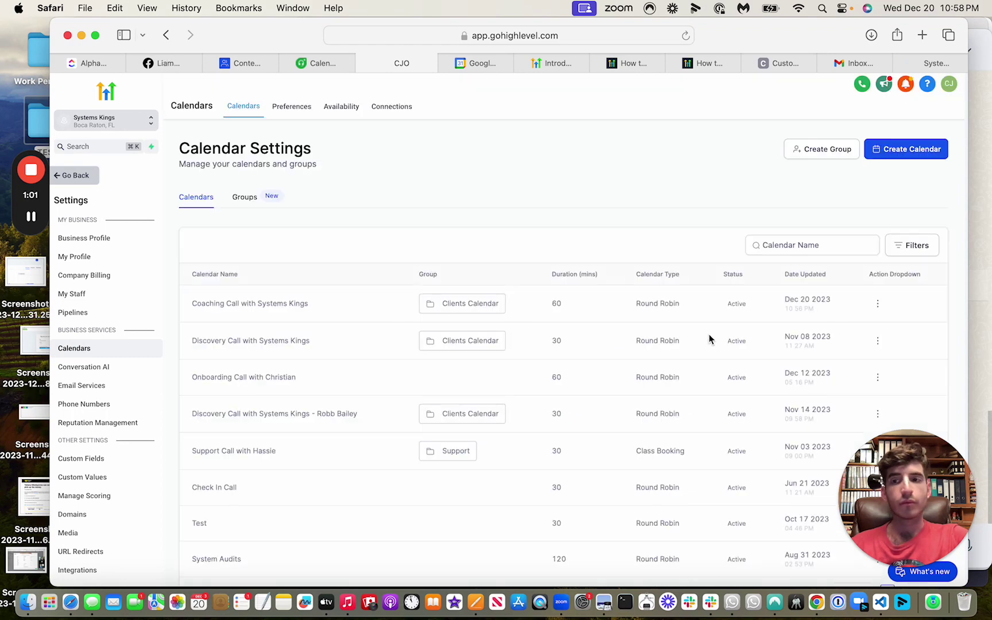
click(877, 303)
click(854, 325)
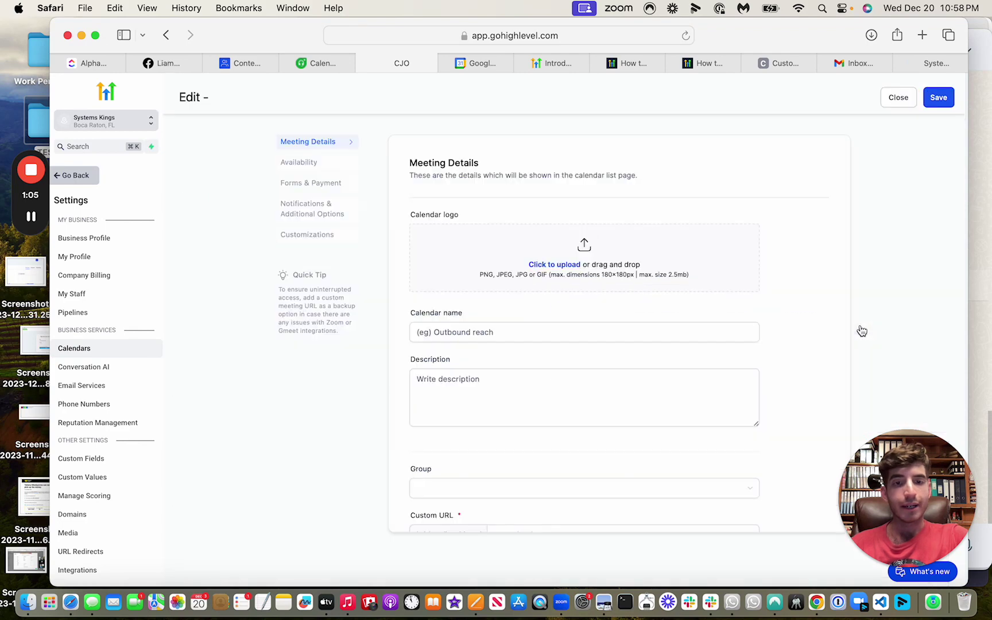
Preview the booking widget in a new tab, selecting December 22, then December 21.
click(307, 234)
scroll(625, 364, down, 3)
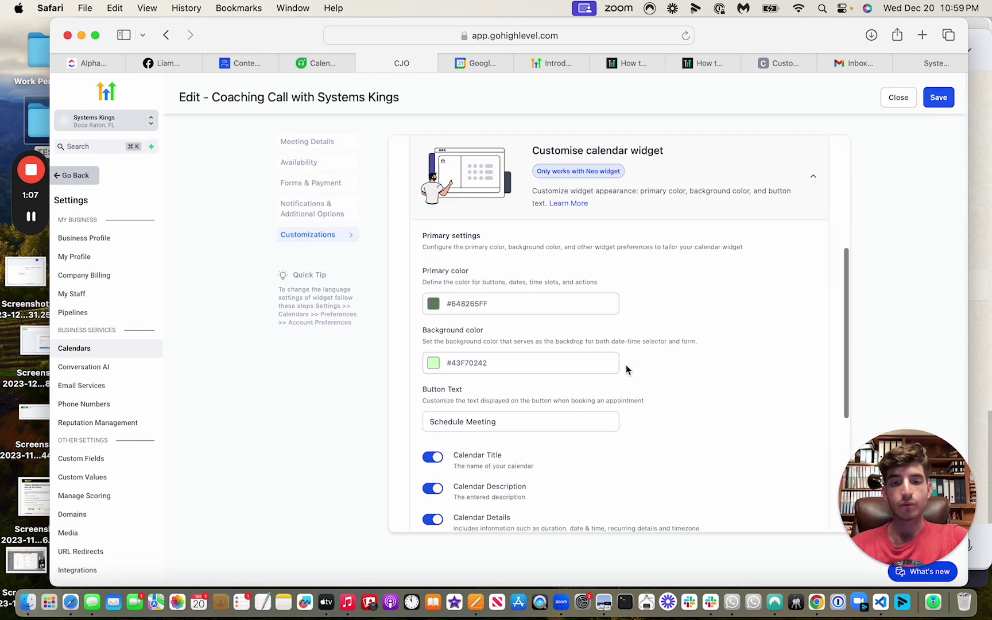
scroll(626, 364, down, 2)
click(749, 477)
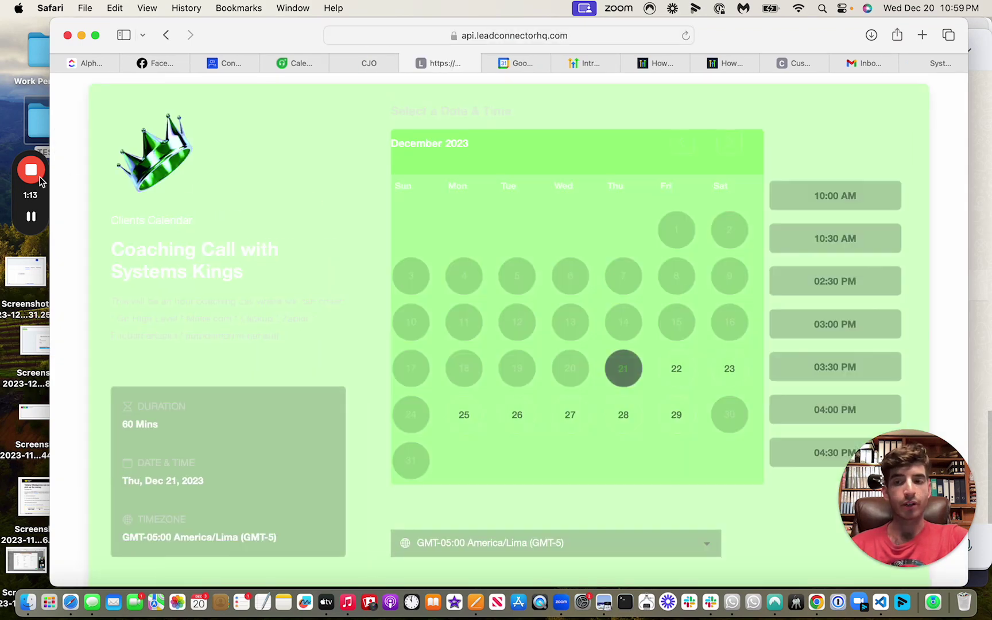
click(677, 370)
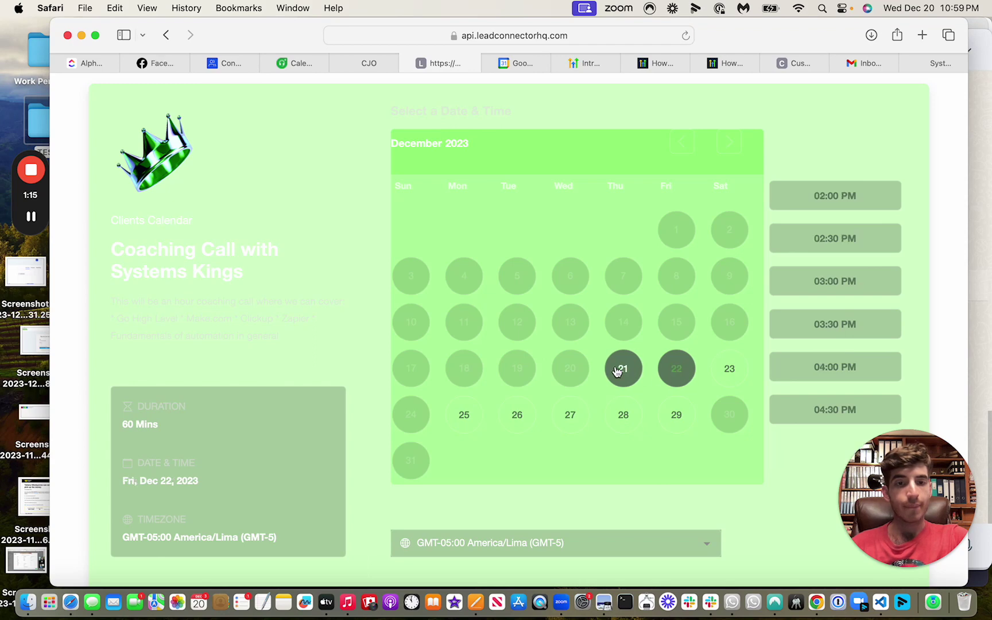
click(622, 366)
scroll(593, 354, down, 1)
scroll(593, 354, up, 1)
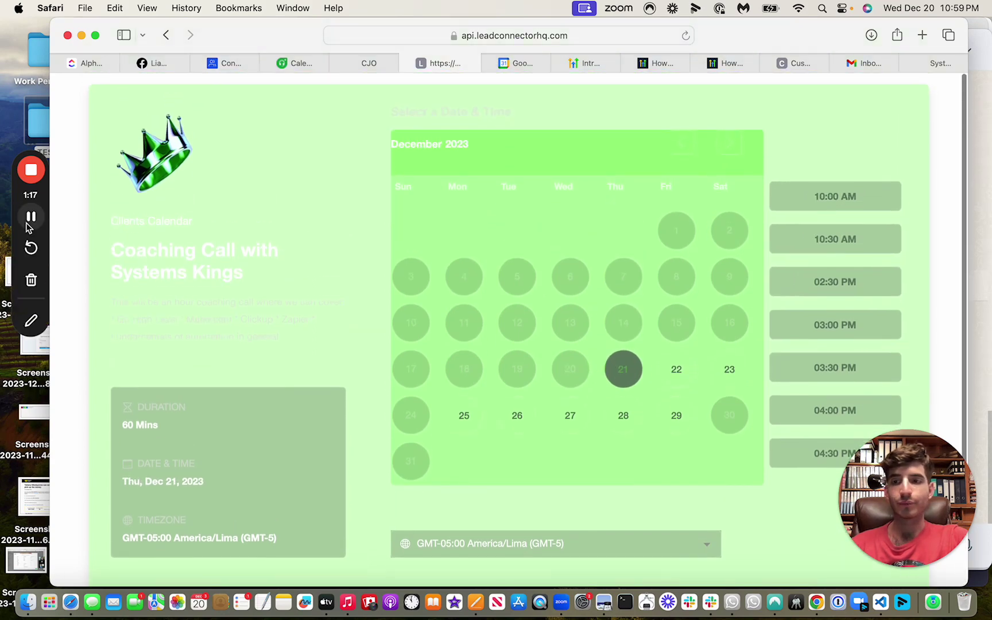
Glance at the widget preview tab, then return to the customization settings.
click(366, 65)
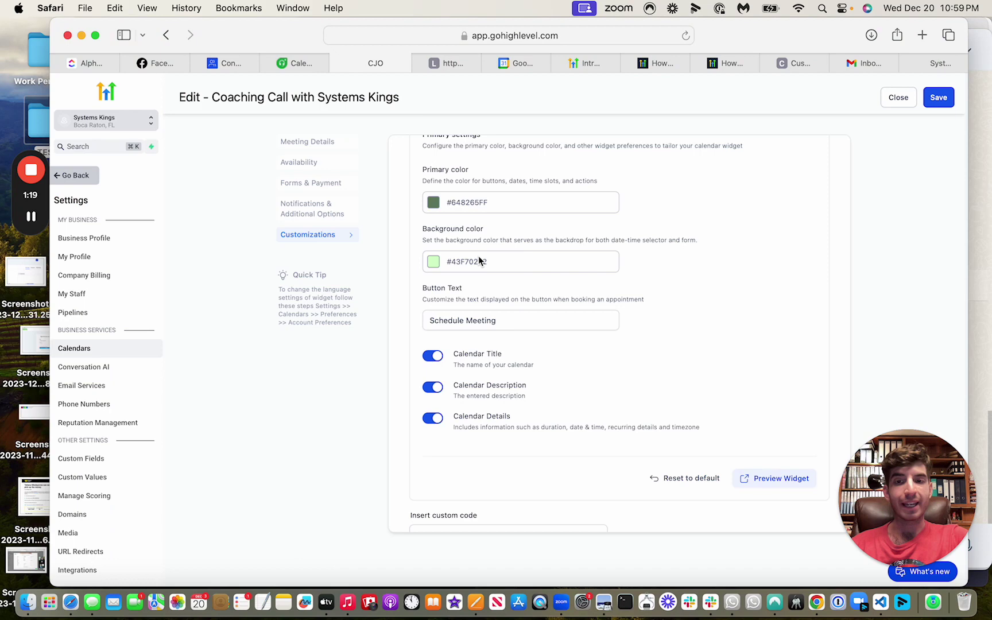
click(453, 66)
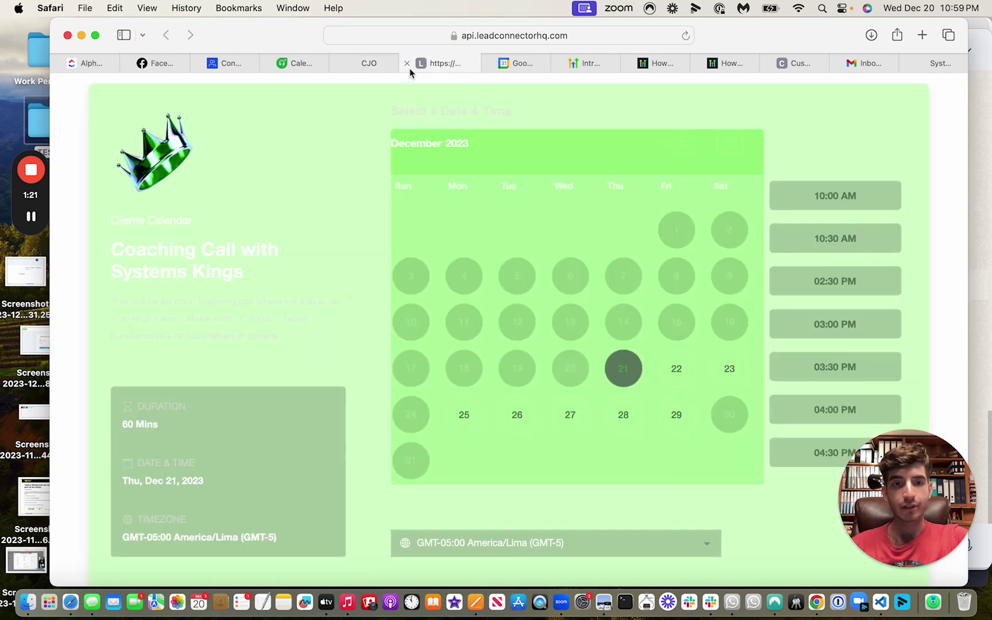
click(364, 65)
Set the primary colour to near-black #1C1C1CFF and save the calendar.
click(432, 202)
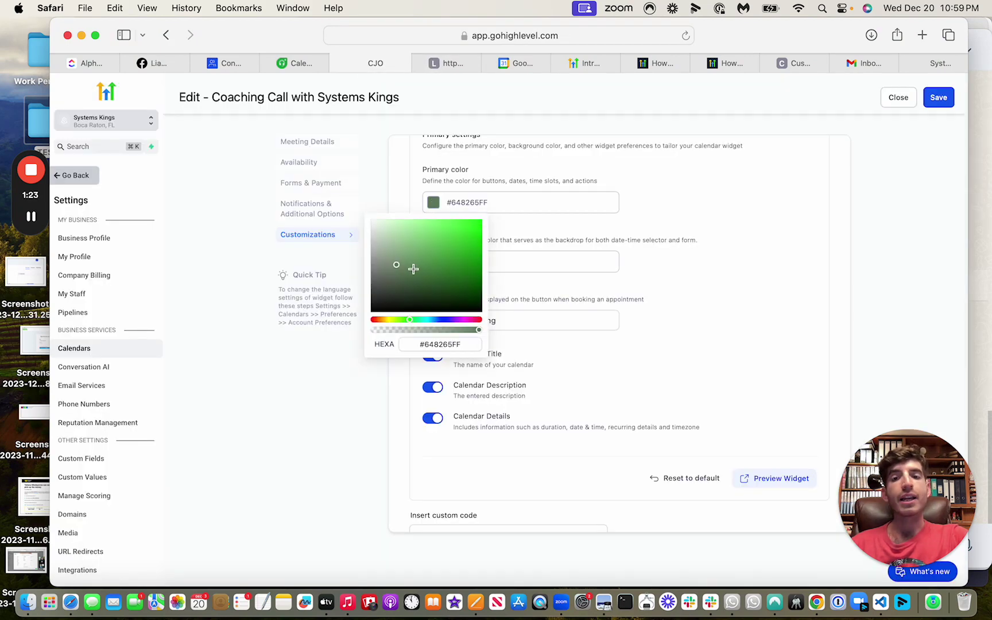
drag(413, 266, 372, 301)
click(743, 259)
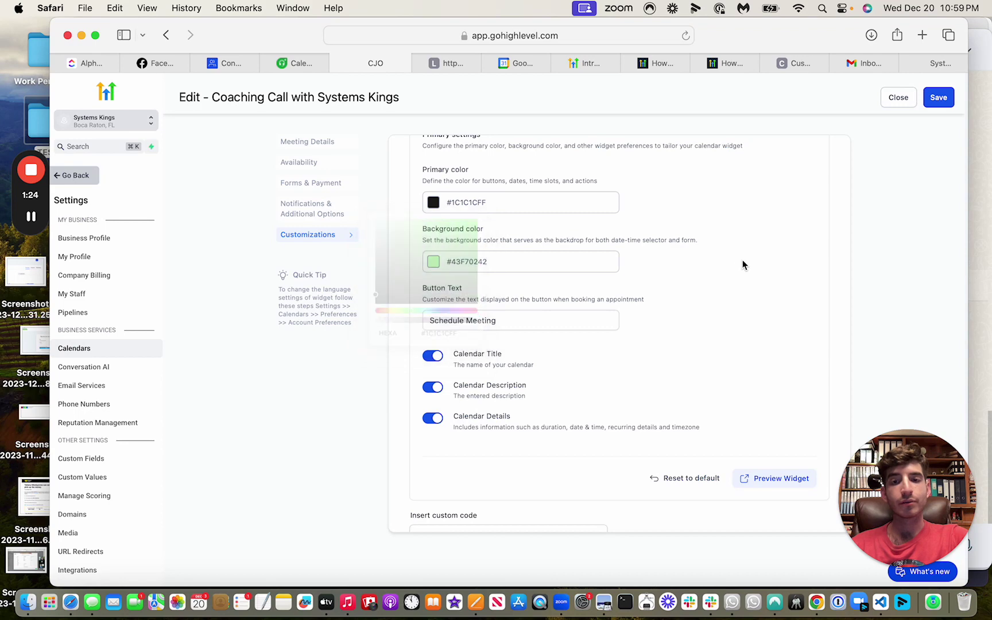
click(934, 103)
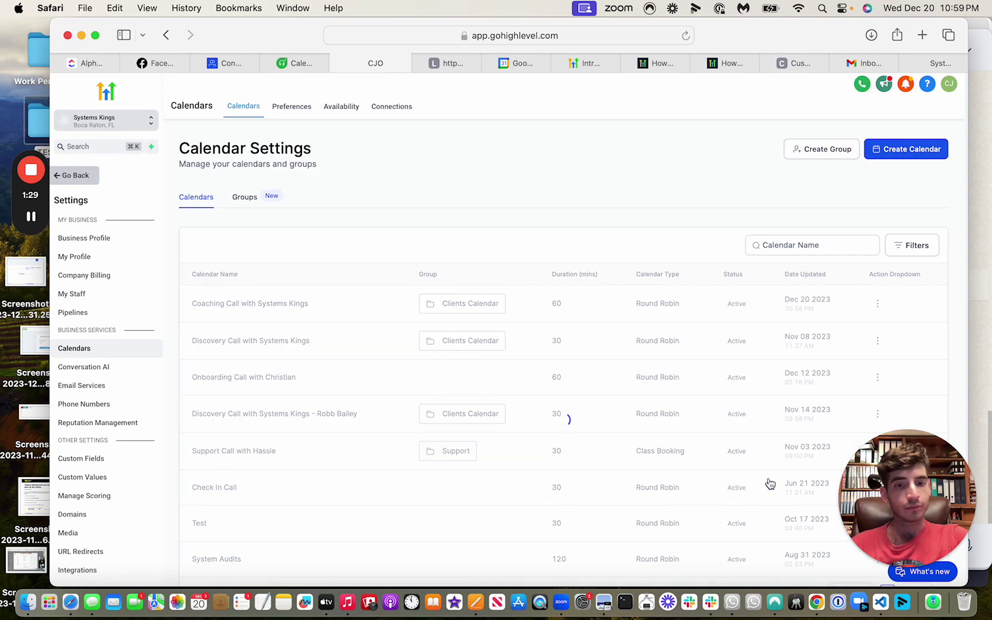
Reload the preview tab so the selected date shows near-black on green.
click(450, 69)
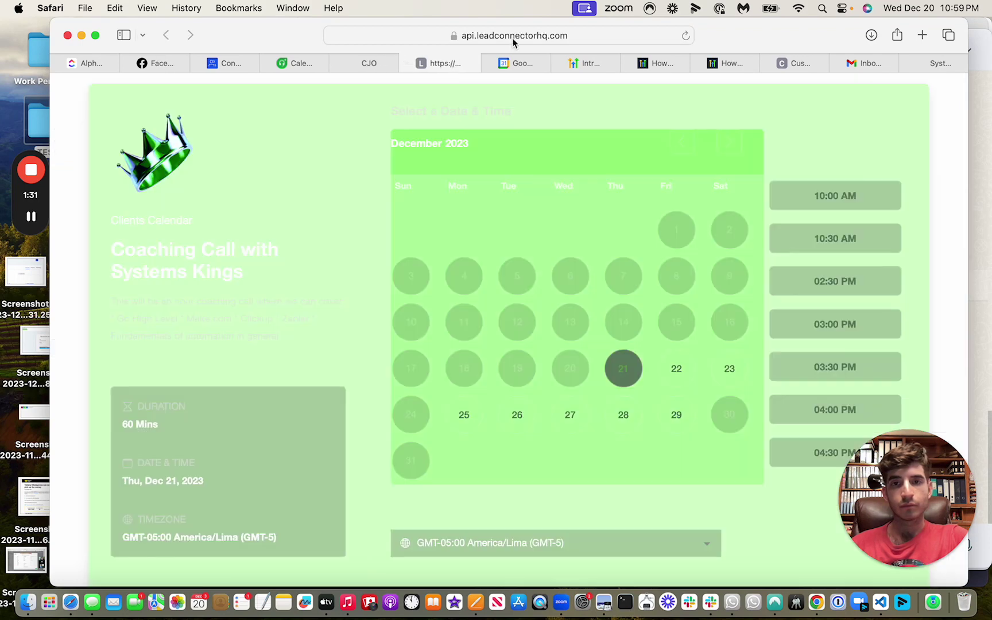
click(512, 36)
key(Return)
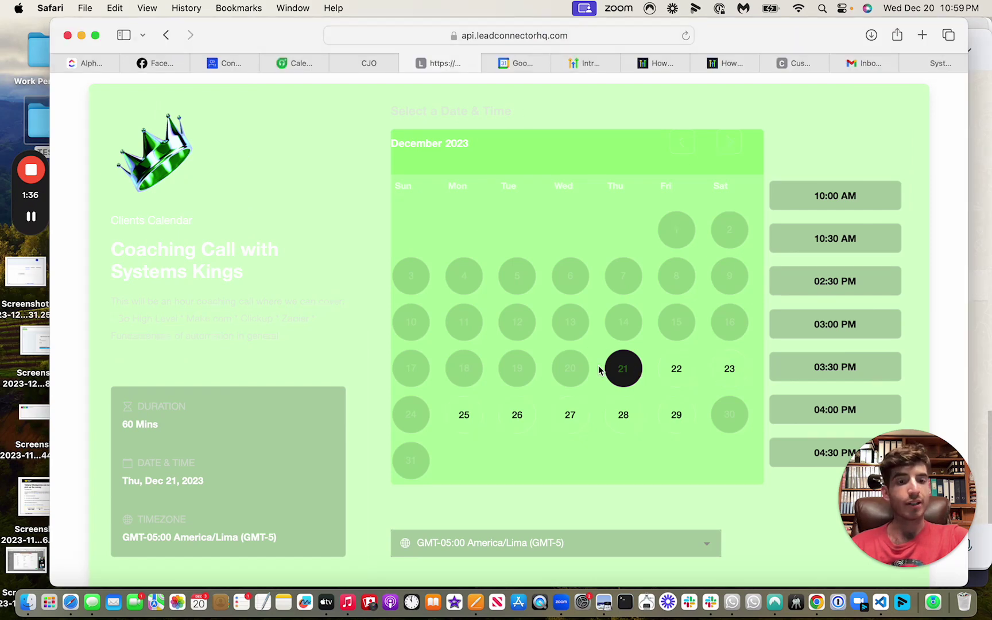
scroll(620, 275, down, 2)
scroll(589, 271, up, 2)
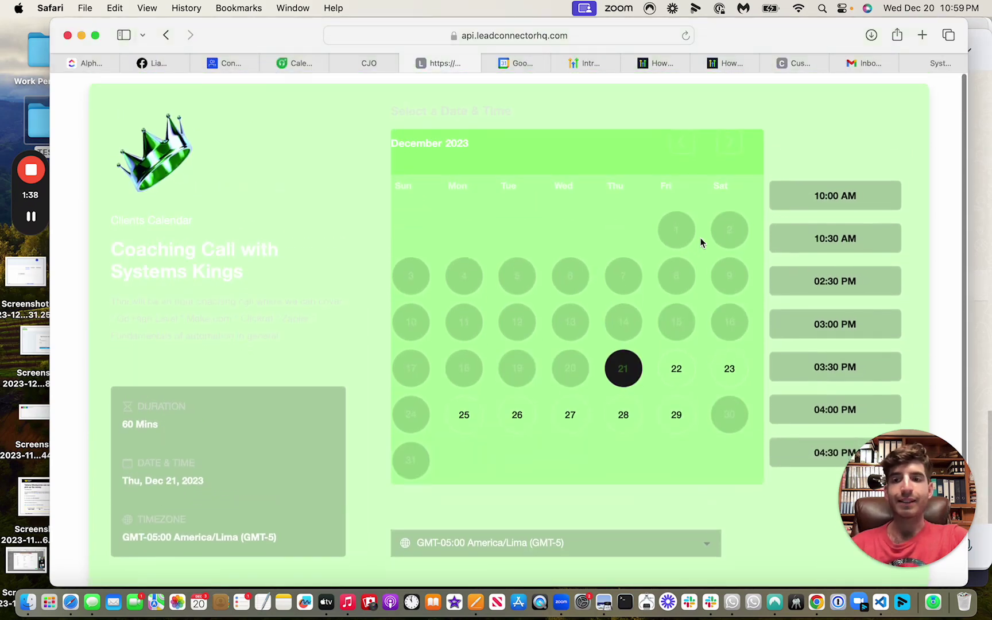